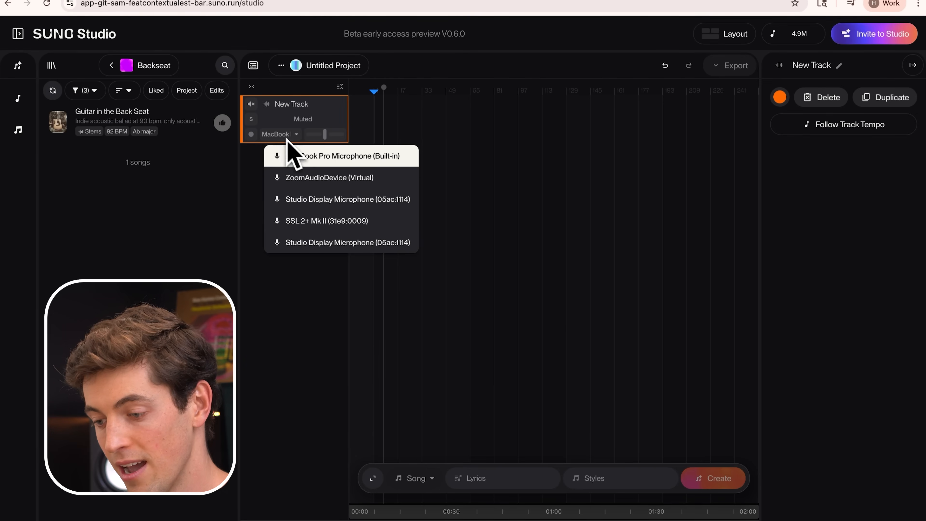
Step: Set the track's input to MacBook Pro Microphone (Built-in) and the project tempo to 85 BPM
{"action": "left_click", "coordinate": [322, 160]}
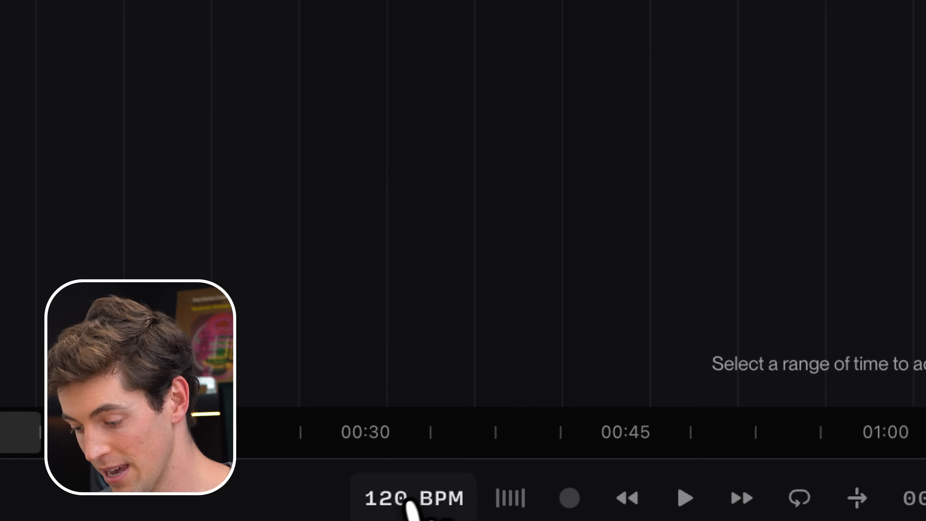
{"action": "left_click", "coordinate": [402, 505]}
{"action": "type", "text": "85"}
{"action": "key", "text": "Return"}
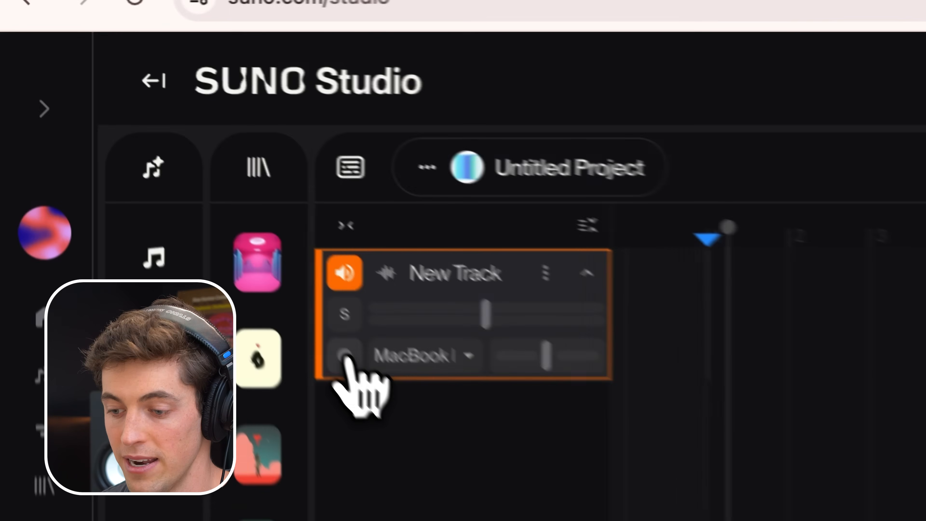
Step: Arm the track and record a first take, then shift its clip earlier so the sound starts on bar 5, checking it by playback
{"action": "left_click", "coordinate": [123, 134]}
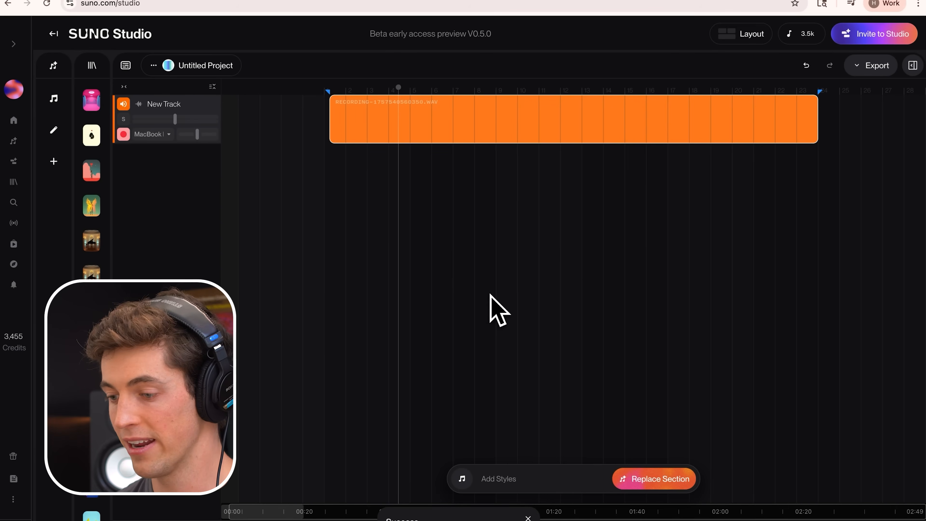
{"action": "scroll", "coordinate": [444, 191], "scroll_direction": "up", "scroll_amount": 5}
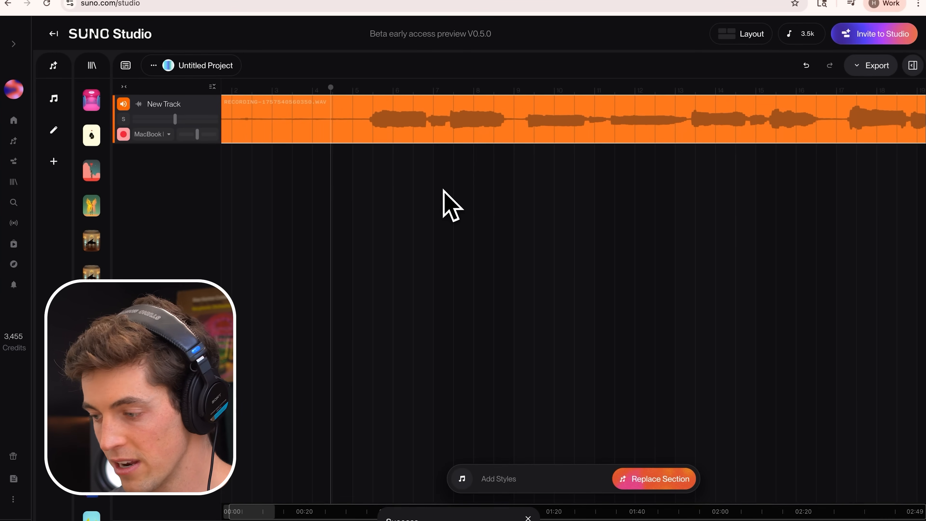
{"action": "scroll", "coordinate": [444, 193], "scroll_direction": "left", "scroll_amount": 3}
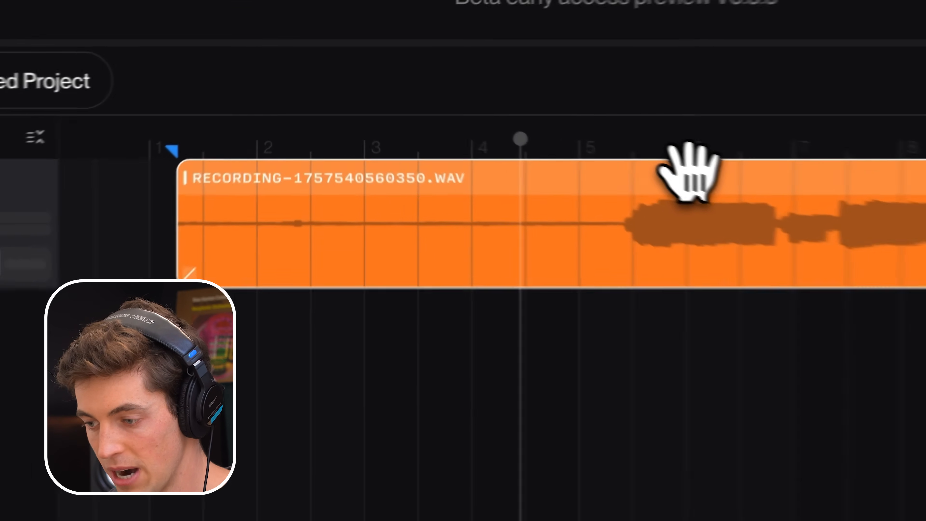
{"action": "left_click_drag", "start_coordinate": [756, 190], "coordinate": [709, 198]}
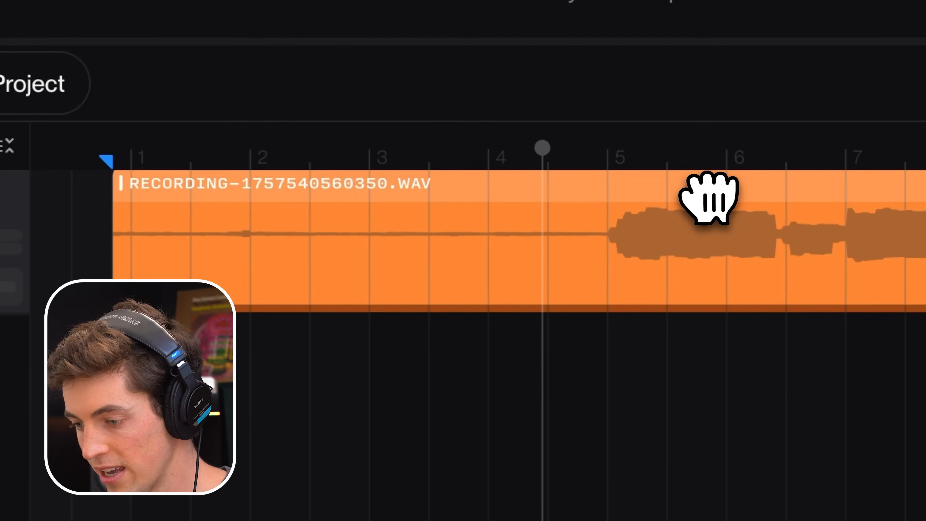
{"action": "left_click", "coordinate": [607, 241]}
{"action": "key", "text": "space"}
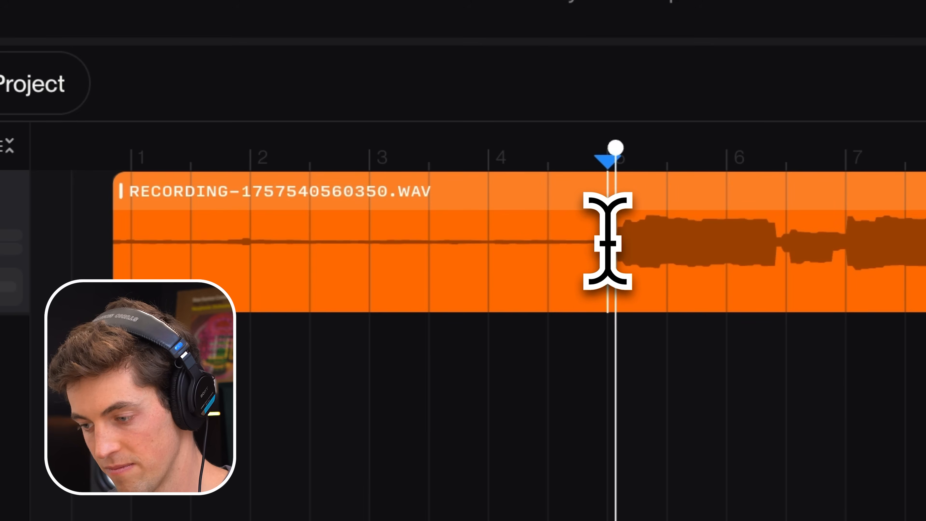
{"action": "scroll", "coordinate": [607, 241], "scroll_direction": "down", "scroll_amount": 4}
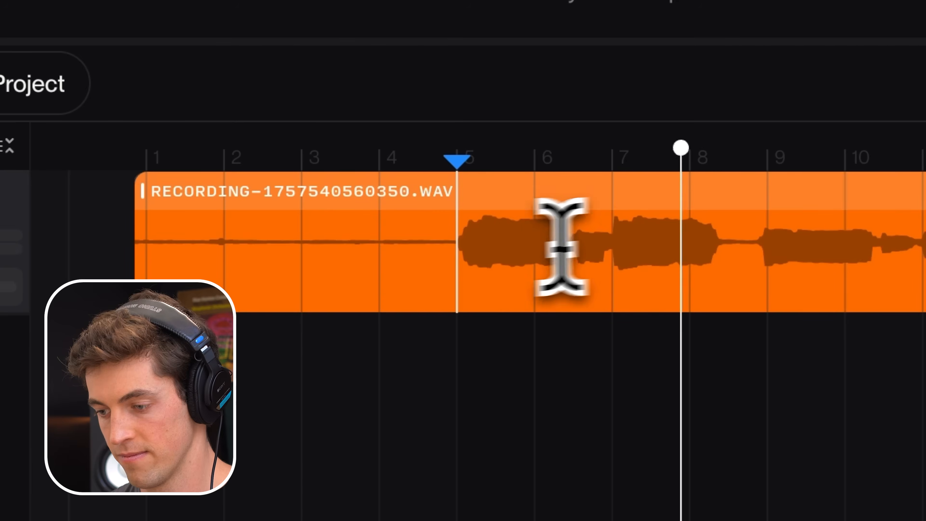
{"action": "scroll", "coordinate": [404, 288], "scroll_direction": "down", "scroll_amount": 1}
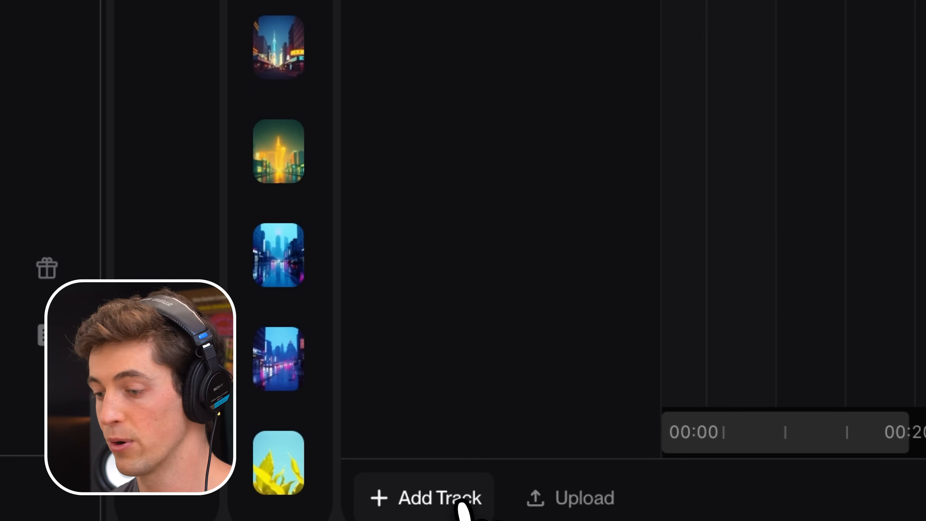
Step: Add a second track with the MacBook Pro Microphone (Built-in) input and arm it for recording in place of the first track
{"action": "left_click", "coordinate": [496, 496]}
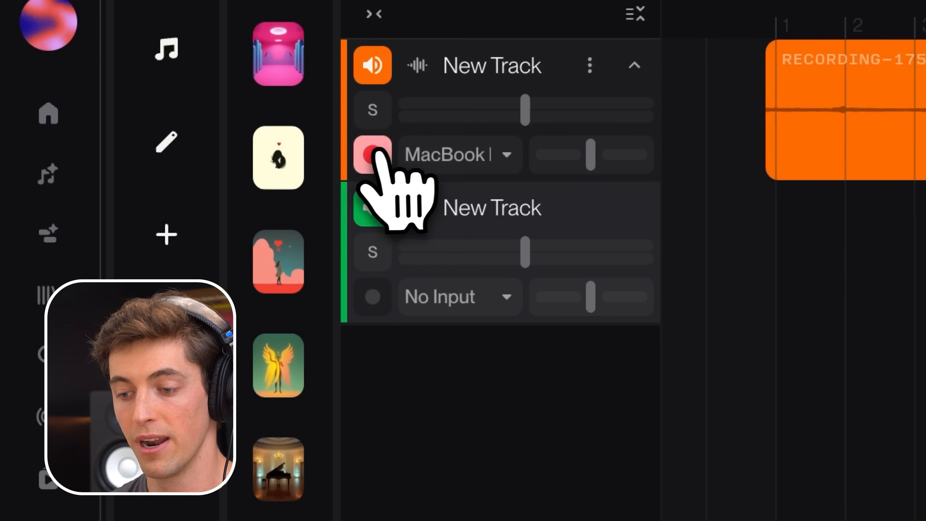
{"action": "left_click", "coordinate": [373, 155]}
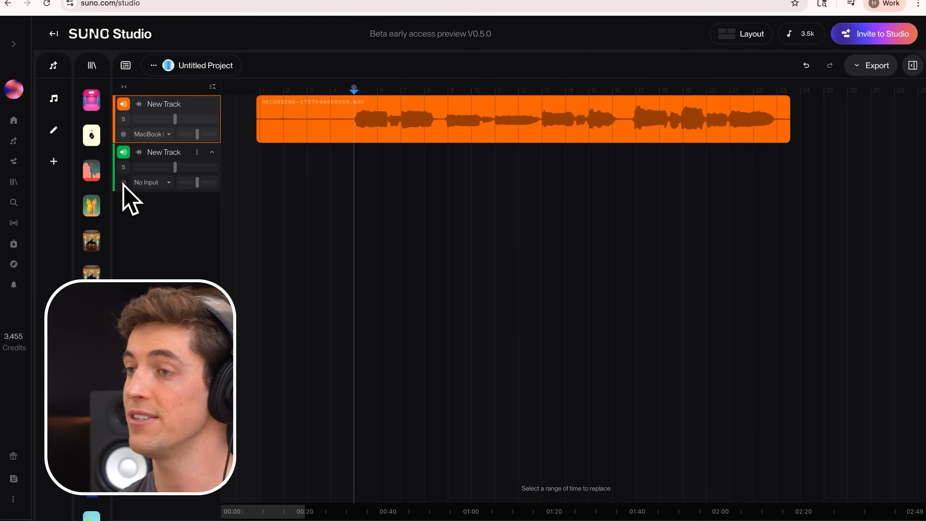
{"action": "left_click", "coordinate": [147, 182]}
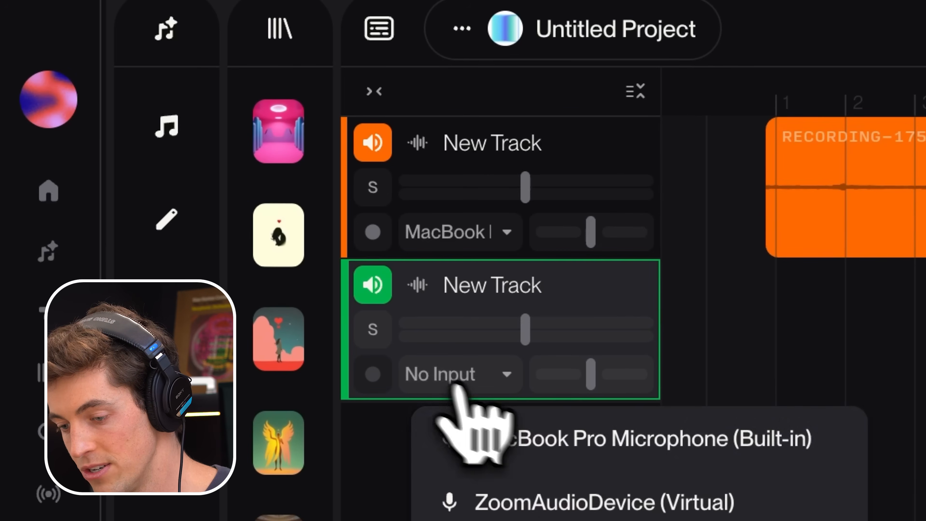
{"action": "left_click", "coordinate": [545, 432]}
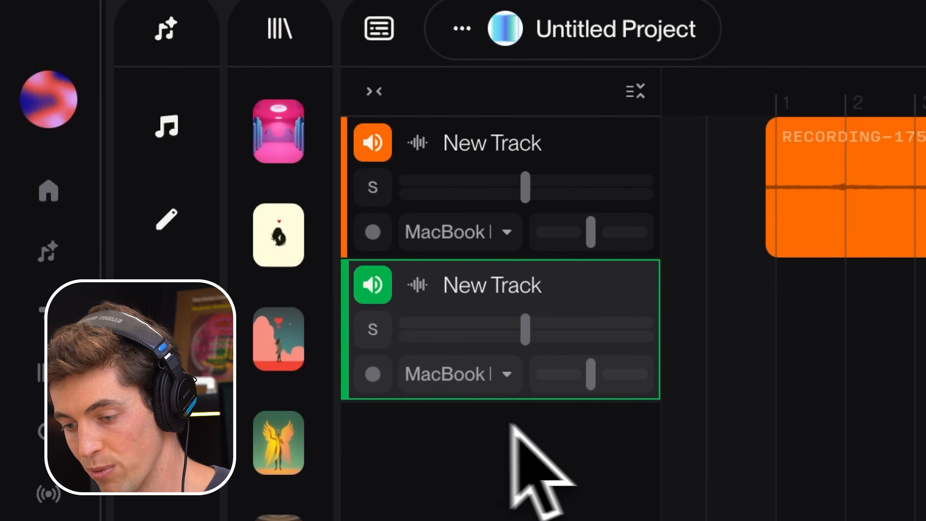
{"action": "left_click", "coordinate": [372, 374]}
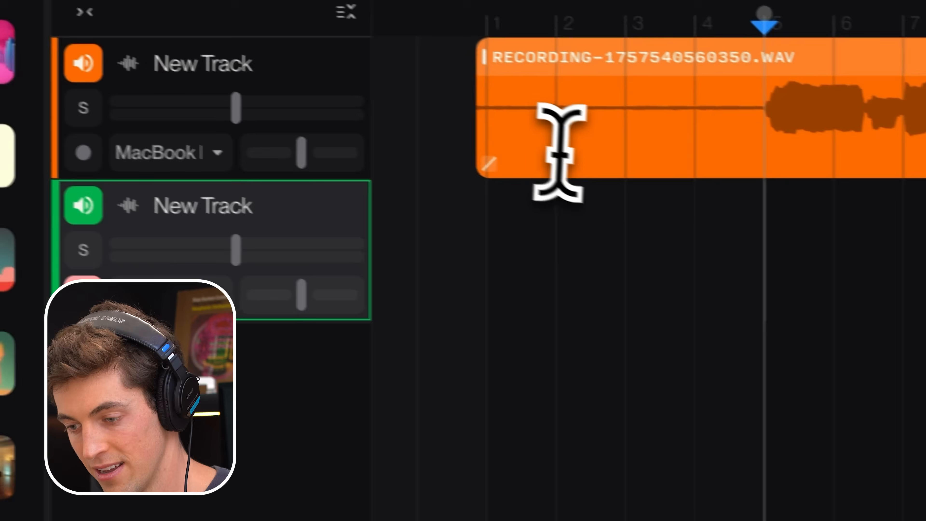
Step: Record a second take on the green track, starting near bar 1 and running alongside the whole first recording
{"action": "left_click", "coordinate": [844, 231]}
{"action": "left_click", "coordinate": [742, 126]}
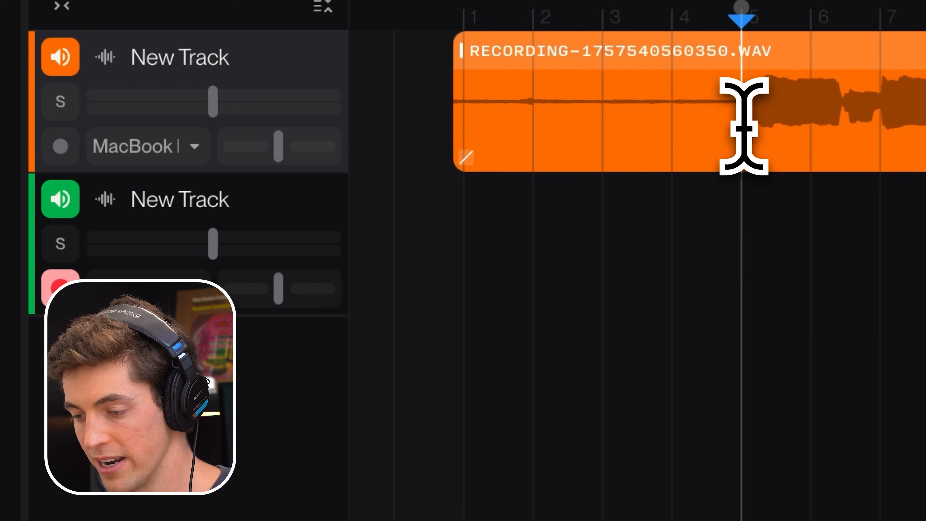
{"action": "key", "text": "space"}
{"action": "key", "text": "space"}
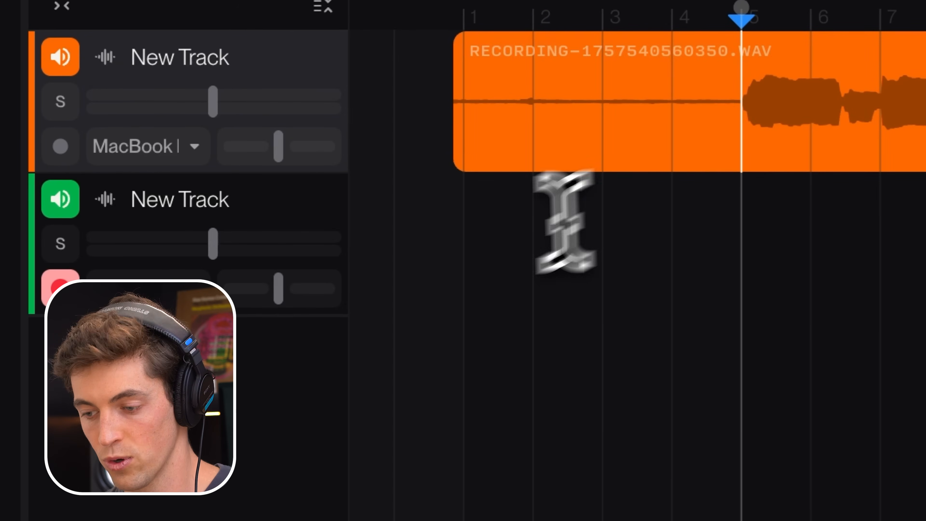
{"action": "left_click", "coordinate": [473, 265]}
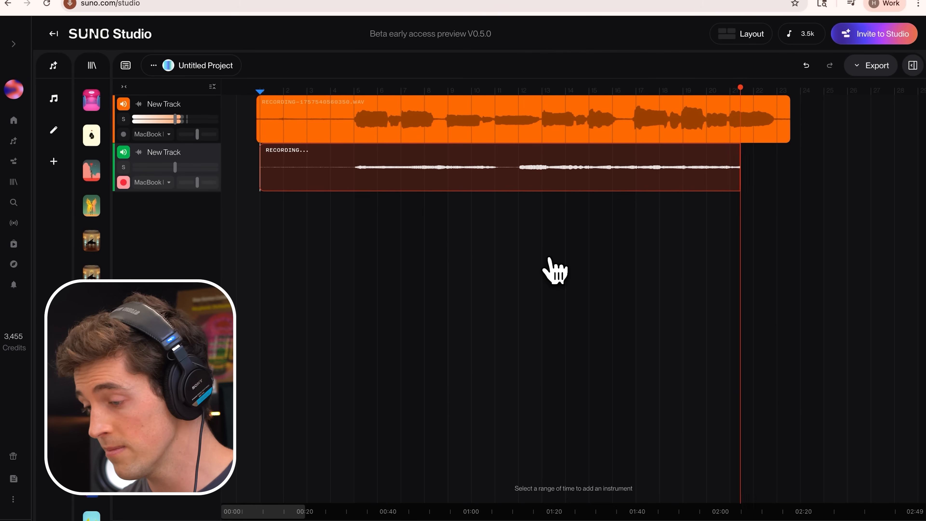
{"action": "key", "text": "space"}
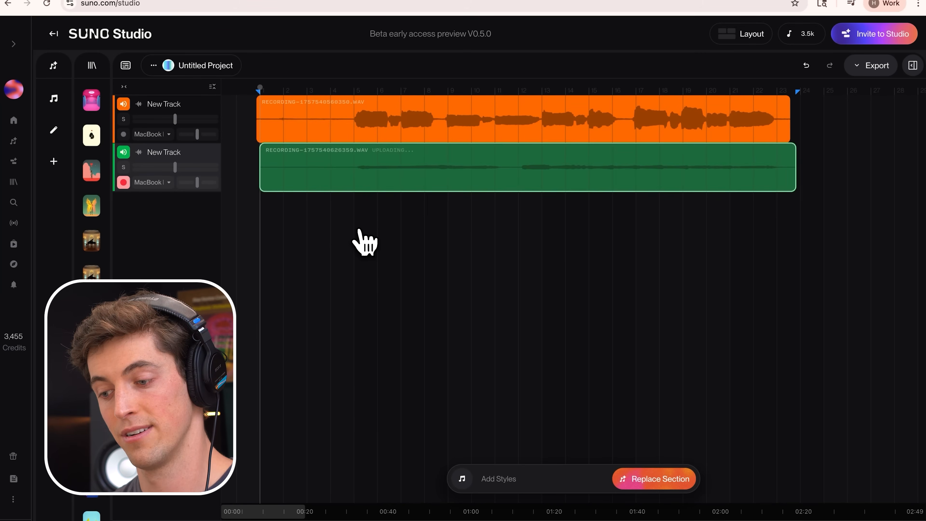
Step: Shift the green clip slightly earlier so its sound starts around bar 5, and play both takes from just before there
{"action": "scroll", "coordinate": [358, 163], "scroll_direction": "up", "scroll_amount": 5}
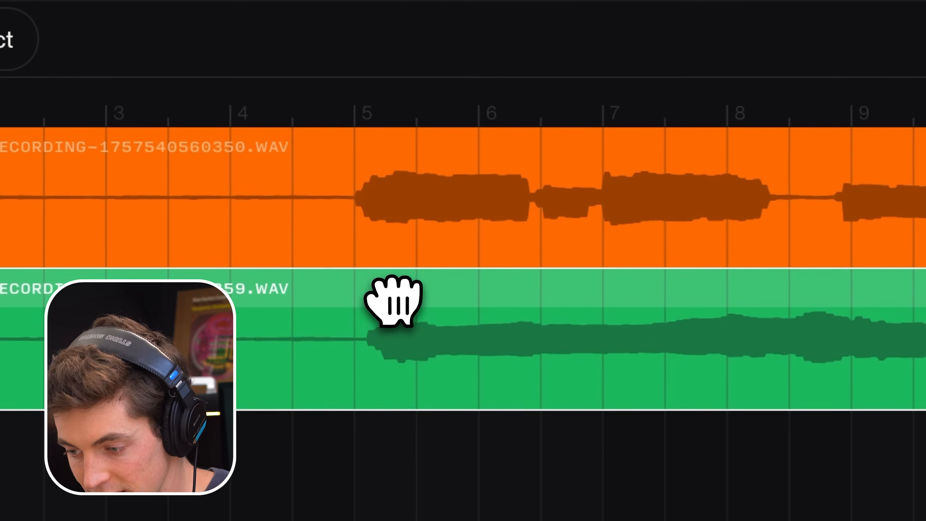
{"action": "left_click_drag", "start_coordinate": [393, 301], "coordinate": [382, 306]}
{"action": "left_click", "coordinate": [322, 337]}
{"action": "key", "text": "space"}
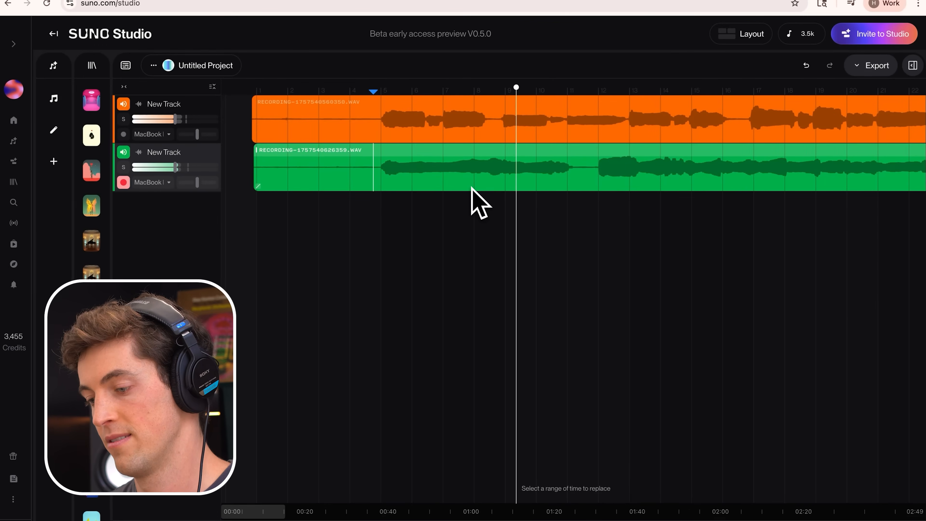
Step: Fine-tune the green clip's timing against the orange clip, comparing the waveforms around bar 5 and bars 17 to 21
{"action": "scroll", "coordinate": [373, 172], "scroll_direction": "up", "scroll_amount": 5}
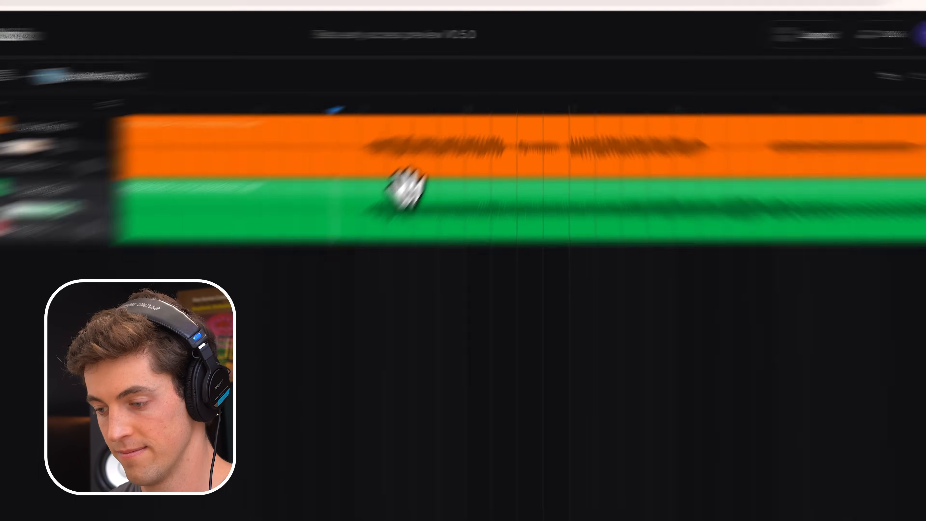
{"action": "left_click_drag", "start_coordinate": [405, 188], "coordinate": [392, 188]}
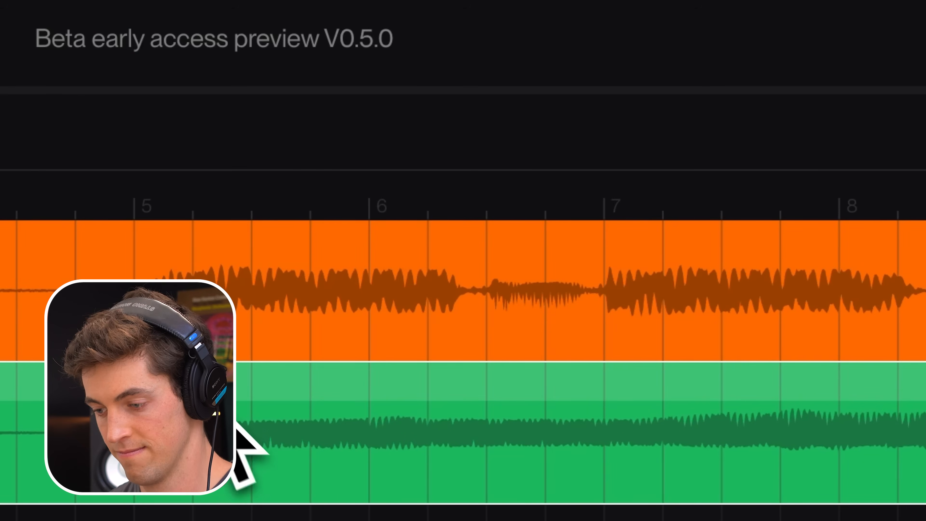
{"action": "scroll", "coordinate": [256, 430], "scroll_direction": "down", "scroll_amount": 6}
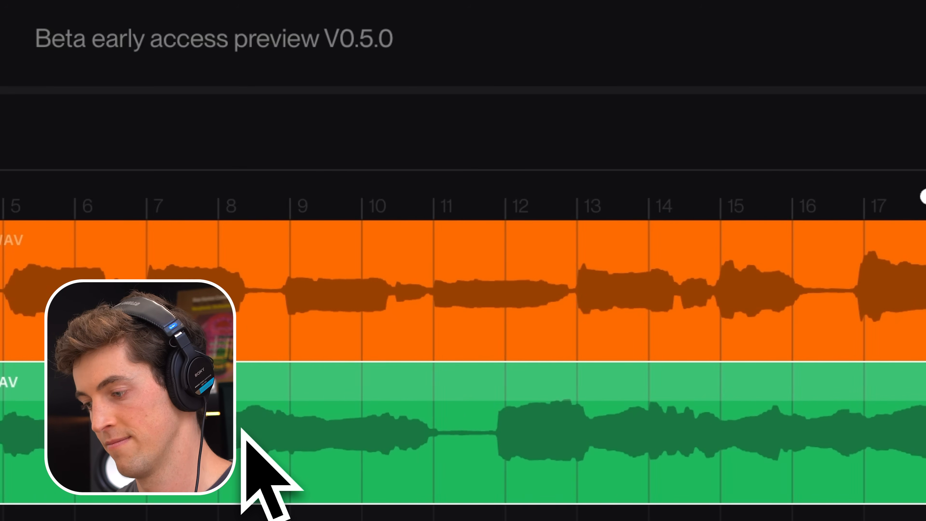
{"action": "scroll", "coordinate": [415, 350], "scroll_direction": "up", "scroll_amount": 5}
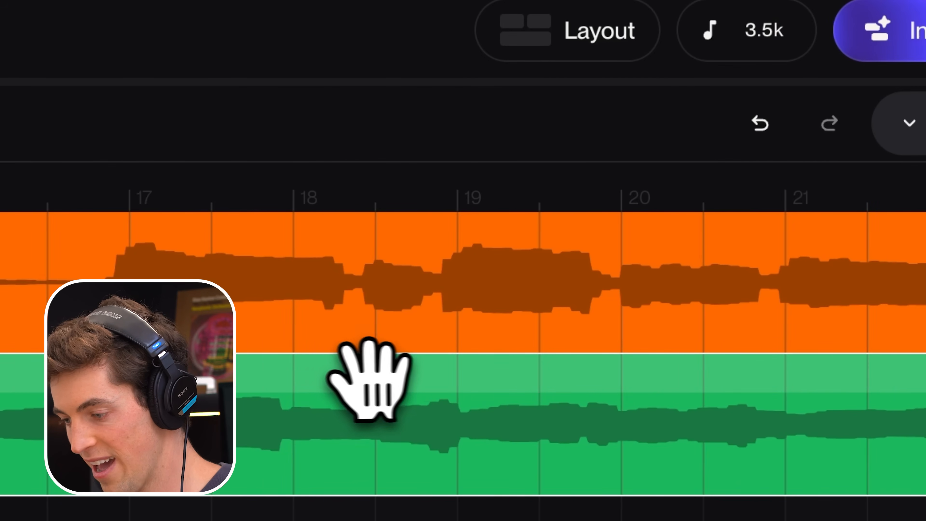
{"action": "left_click_drag", "start_coordinate": [348, 378], "coordinate": [358, 377]}
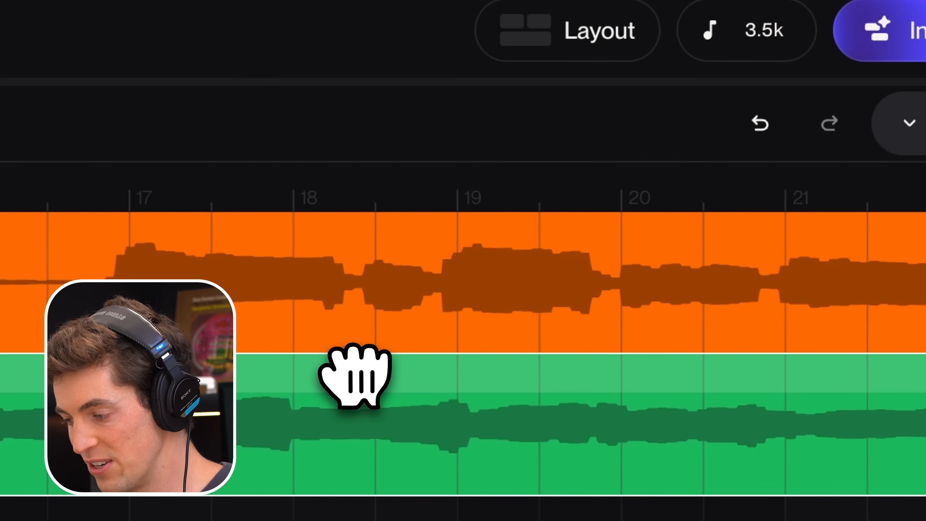
{"action": "scroll", "coordinate": [358, 377], "scroll_direction": "down", "scroll_amount": 1}
{"action": "scroll", "coordinate": [356, 377], "scroll_direction": "down", "scroll_amount": 4}
{"action": "scroll", "coordinate": [453, 396], "scroll_direction": "down", "scroll_amount": 2}
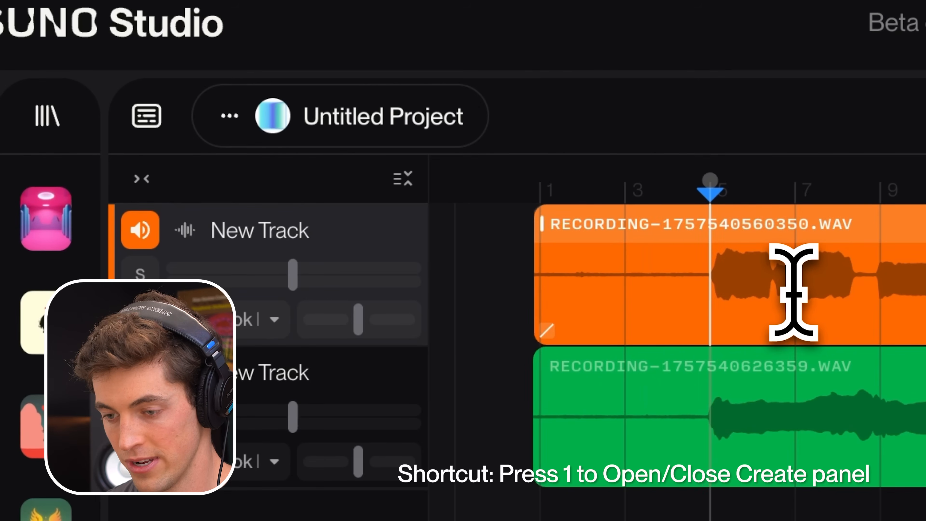
Step: Add bars 5 to about 23 of both tracks to the Create panel as source audio and preview the selection
{"action": "key", "text": "1"}
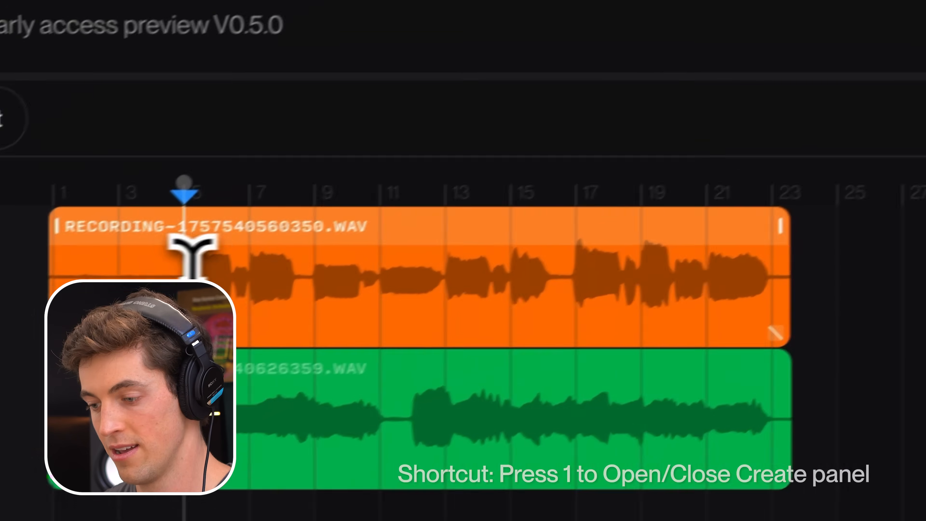
{"action": "left_click_drag", "start_coordinate": [202, 267], "coordinate": [769, 425]}
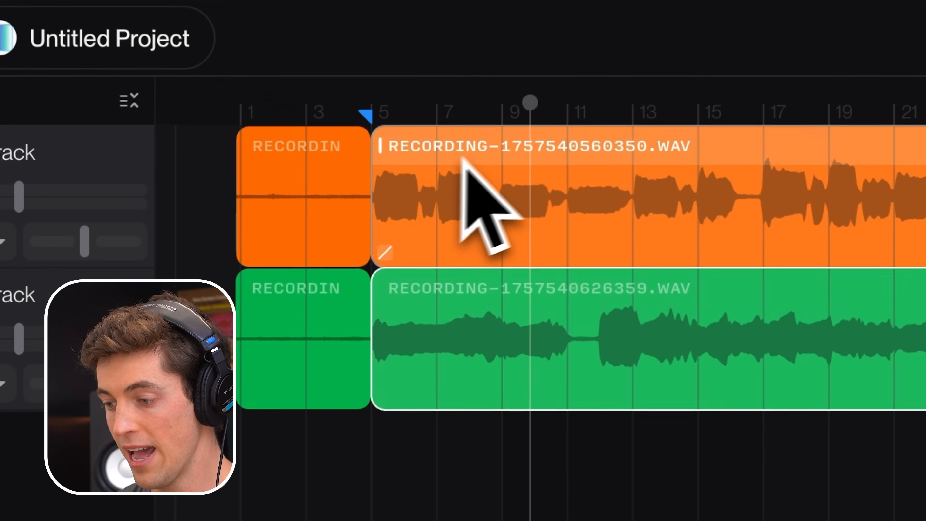
{"action": "left_click_drag", "start_coordinate": [510, 155], "coordinate": [339, 449]}
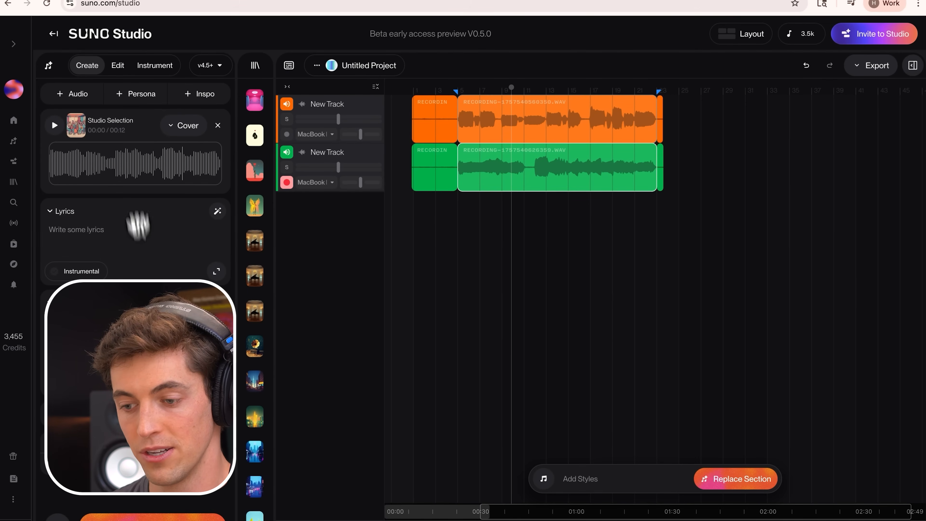
{"action": "left_click", "coordinate": [55, 126]}
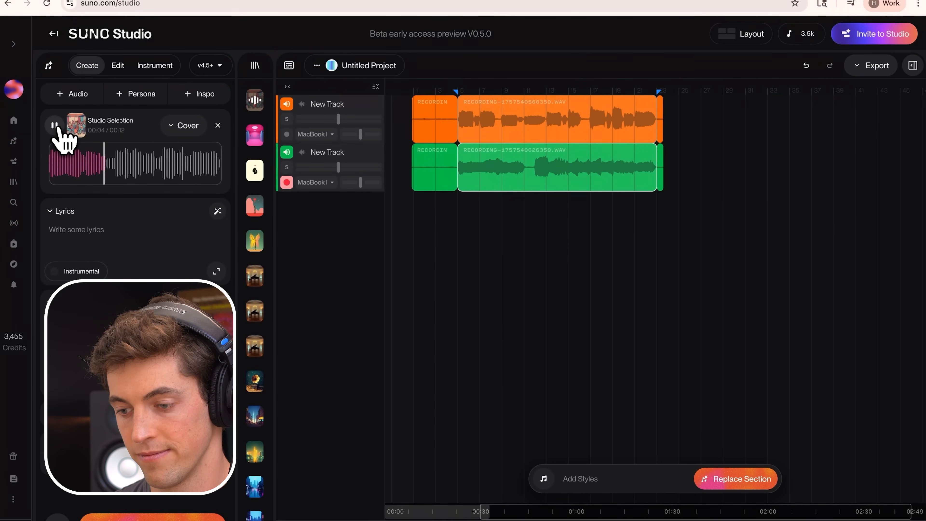
{"action": "left_click", "coordinate": [56, 126]}
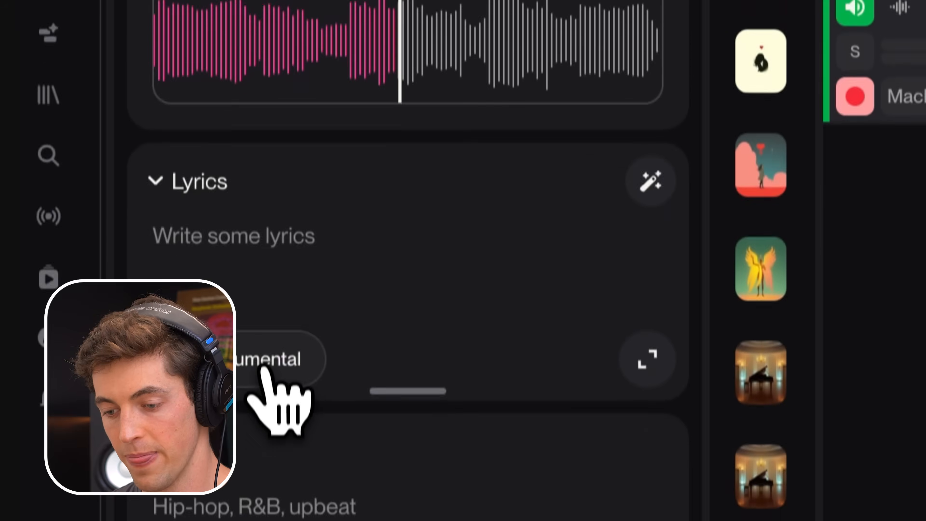
Step: Keep the source audio on Cover and describe the style as an orchestral string arrangement, lush flowing, with low soft brass
{"action": "left_click", "coordinate": [90, 272]}
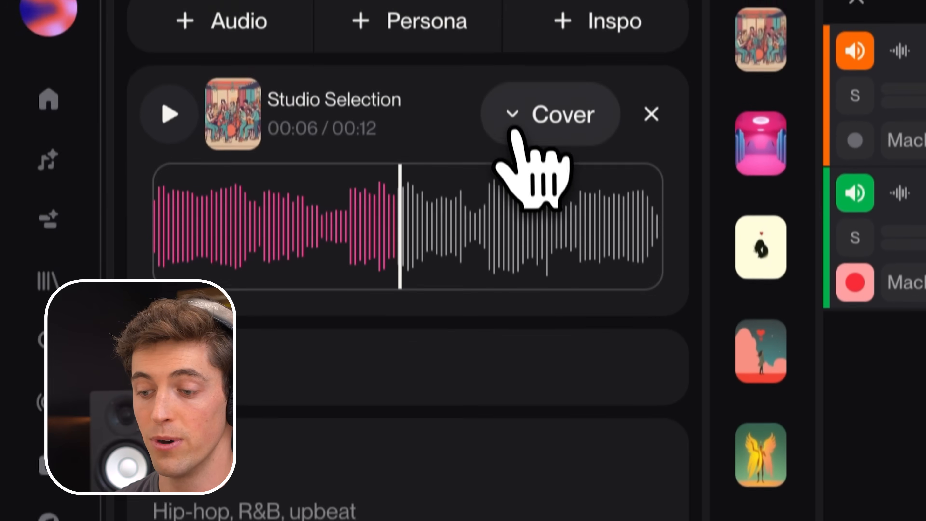
{"action": "left_click", "coordinate": [512, 59]}
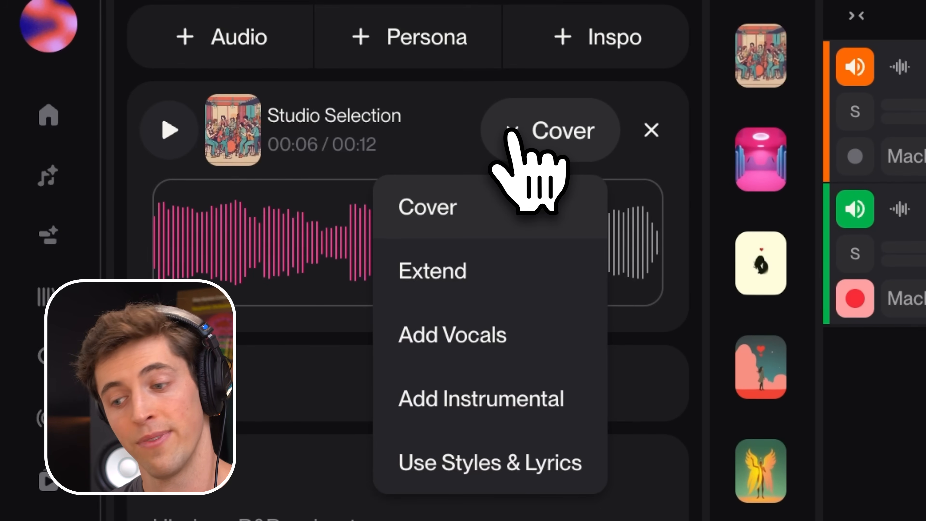
{"action": "left_click", "coordinate": [511, 210]}
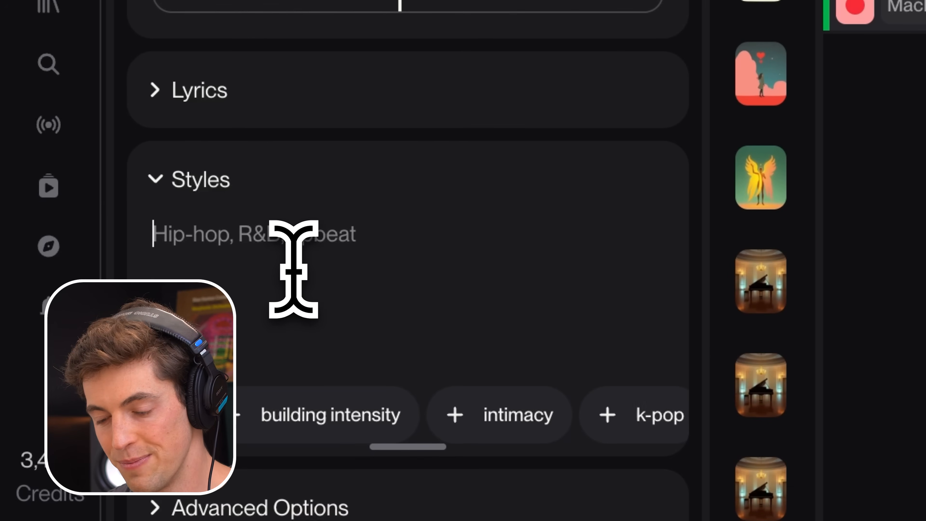
{"action": "type", "text": "orhcestr"}
{"action": "key", "text": "super+a"}
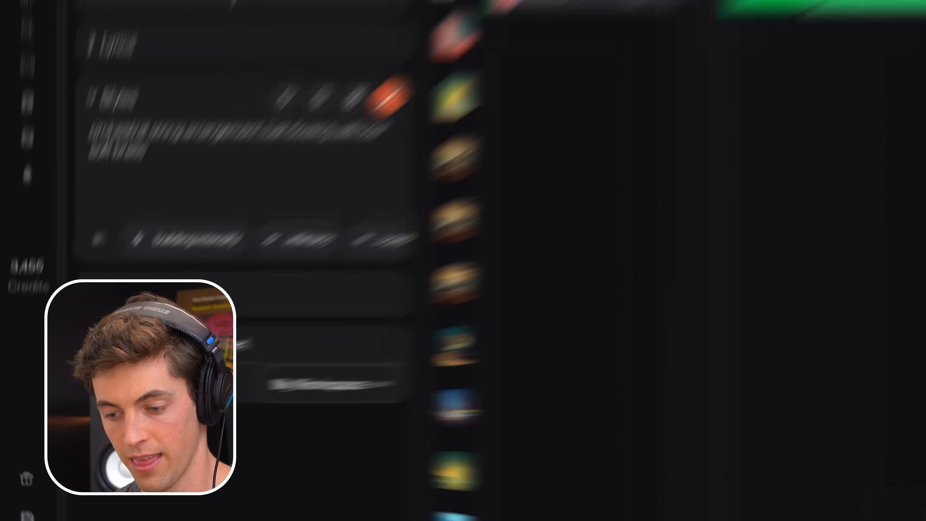
Step: Raise Audio Influence to 55% in the advanced options and generate the cover
{"action": "left_click", "coordinate": [60, 353]}
{"action": "scroll", "coordinate": [60, 352], "scroll_direction": "down", "scroll_amount": 1}
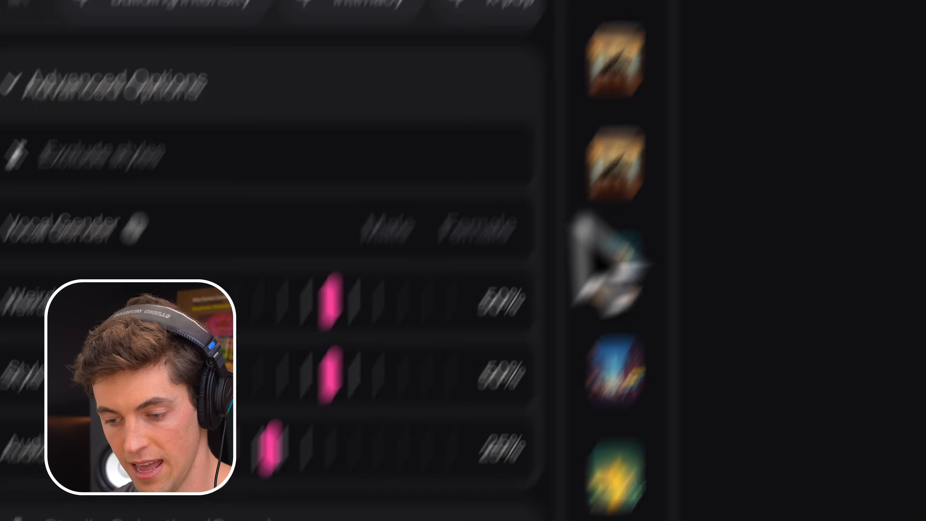
{"action": "left_click_drag", "start_coordinate": [261, 451], "coordinate": [357, 448]}
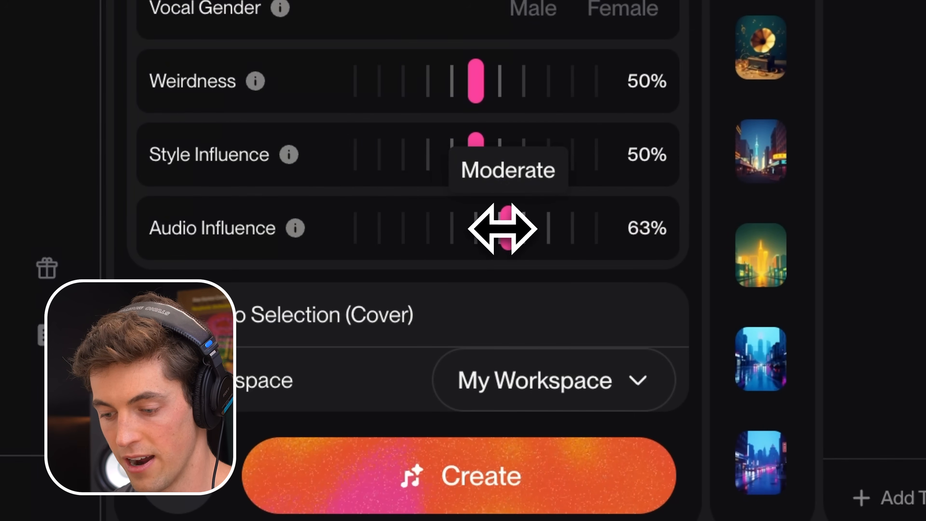
{"action": "left_click_drag", "start_coordinate": [502, 229], "coordinate": [478, 232]}
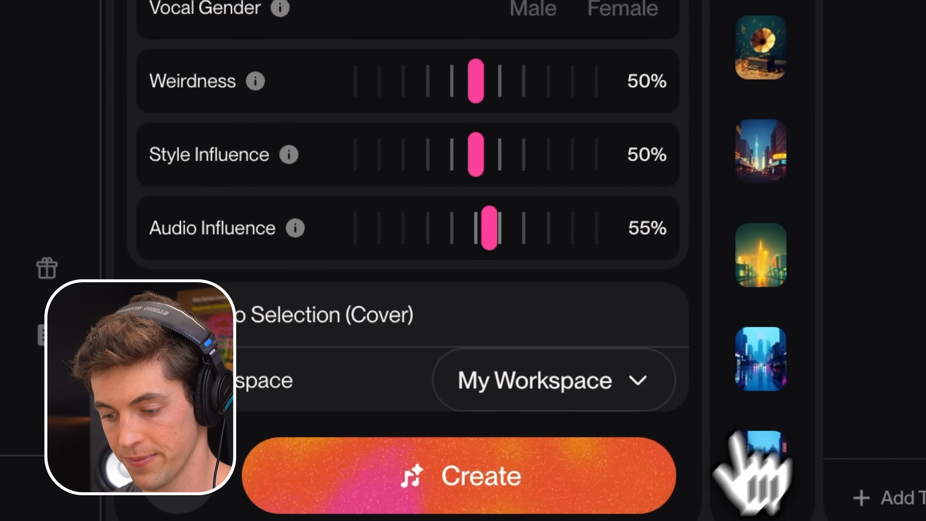
{"action": "left_click", "coordinate": [477, 470]}
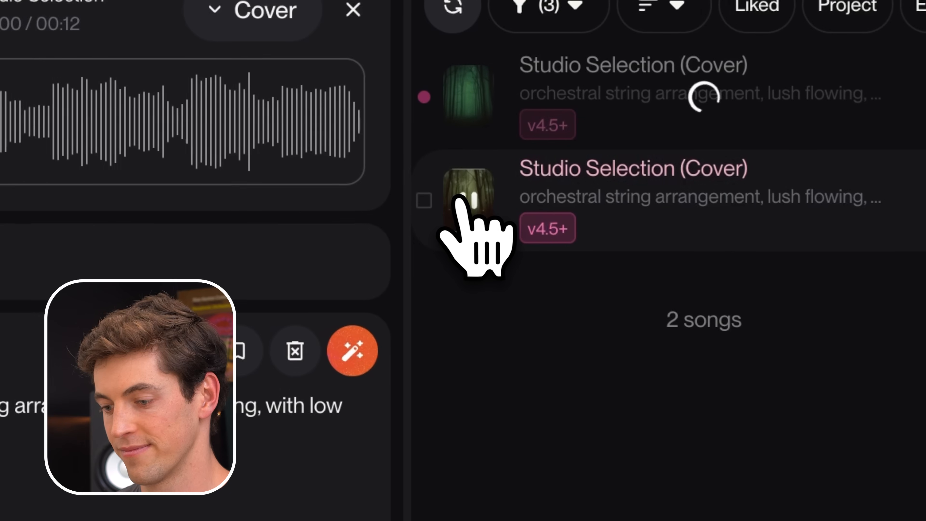
Step: Preview the second generated cover and place it on a new track below both takes, with its sound starting around bar 5
{"action": "left_click", "coordinate": [256, 156]}
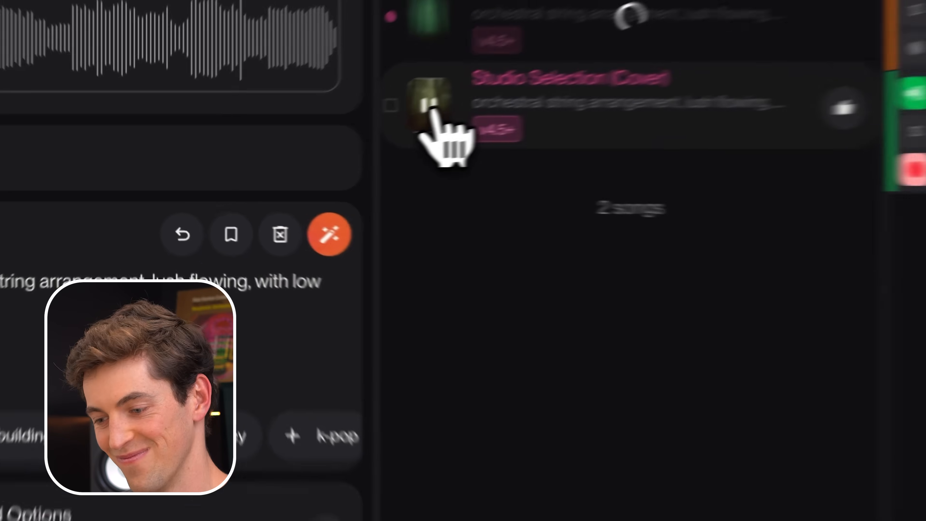
{"action": "left_click", "coordinate": [258, 157]}
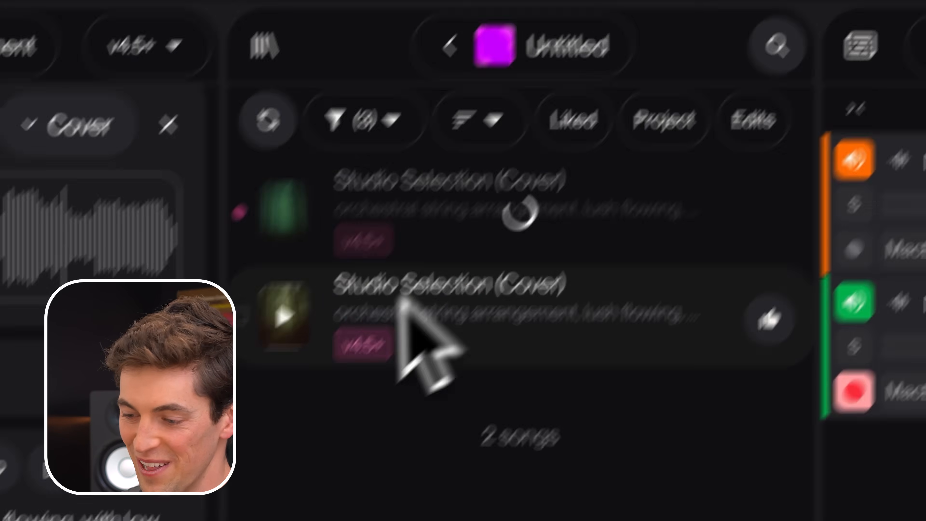
{"action": "left_click_drag", "start_coordinate": [599, 77], "coordinate": [534, 356]}
{"action": "left_click_drag", "start_coordinate": [423, 235], "coordinate": [603, 232]}
{"action": "scroll", "coordinate": [580, 383], "scroll_direction": "right", "scroll_amount": 3}
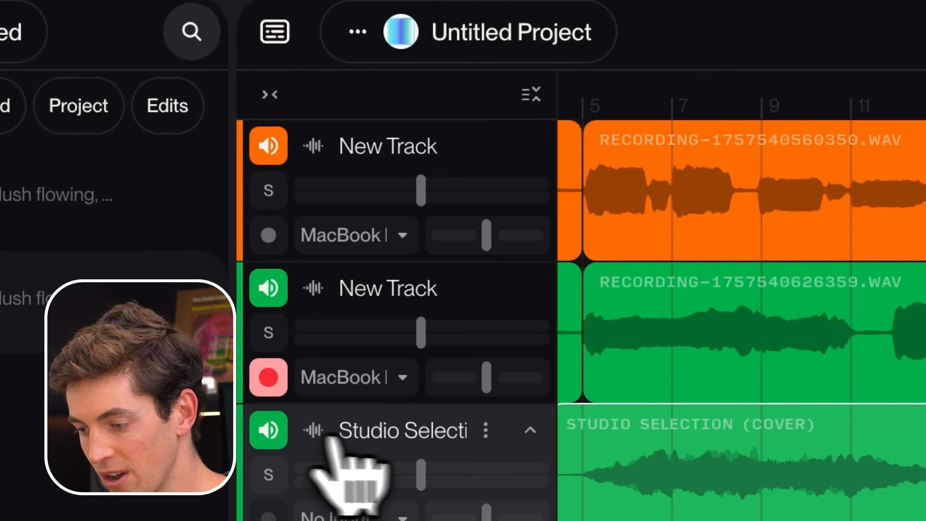
Step: Play from bar 5 and alternate between the soloed cover track and the two original takes to compare them
{"action": "left_click", "coordinate": [269, 430]}
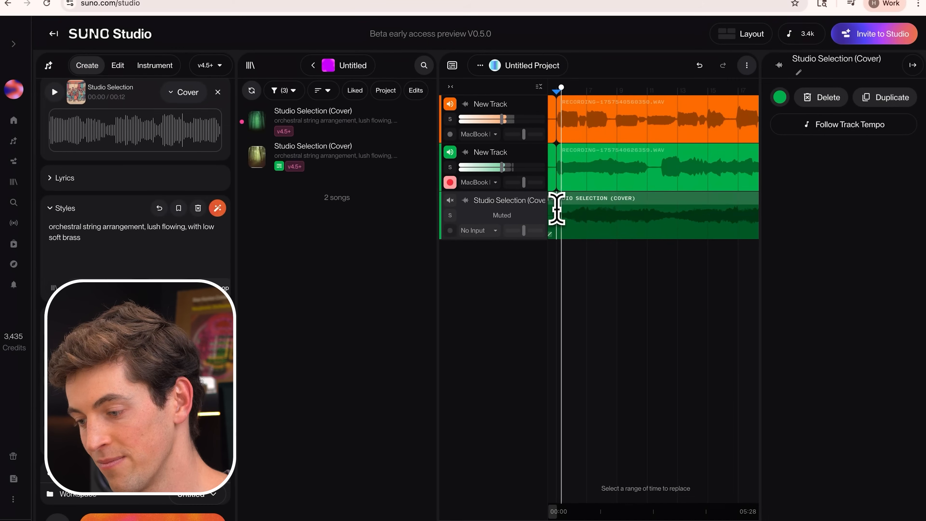
{"action": "key", "text": "s"}
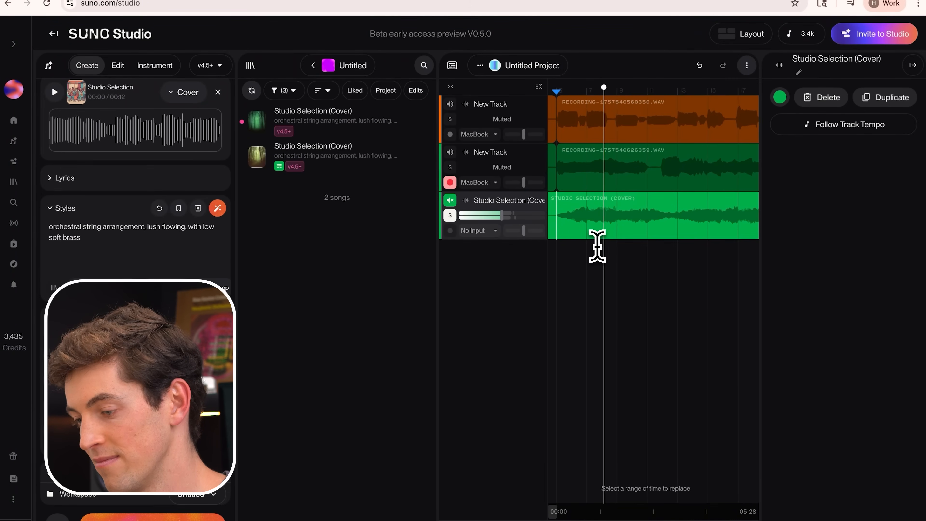
{"action": "key", "text": "s"}
{"action": "key", "text": "s"}
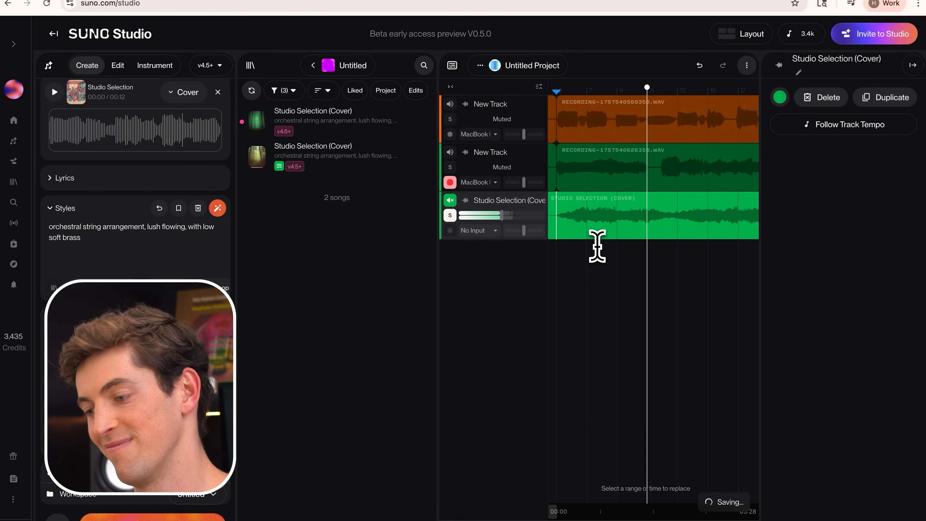
{"action": "scroll", "coordinate": [605, 248], "scroll_direction": "right", "scroll_amount": 2}
{"action": "key", "text": "s"}
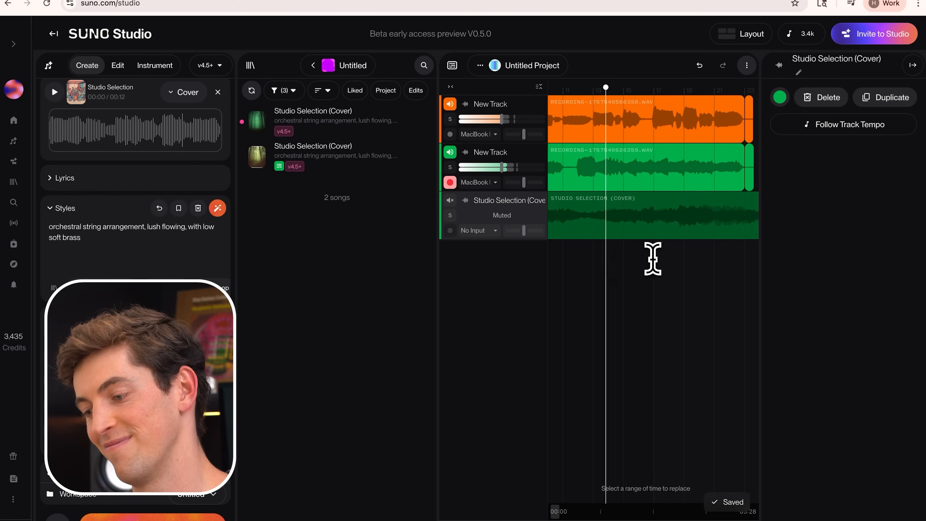
{"action": "scroll", "coordinate": [652, 258], "scroll_direction": "right", "scroll_amount": 2}
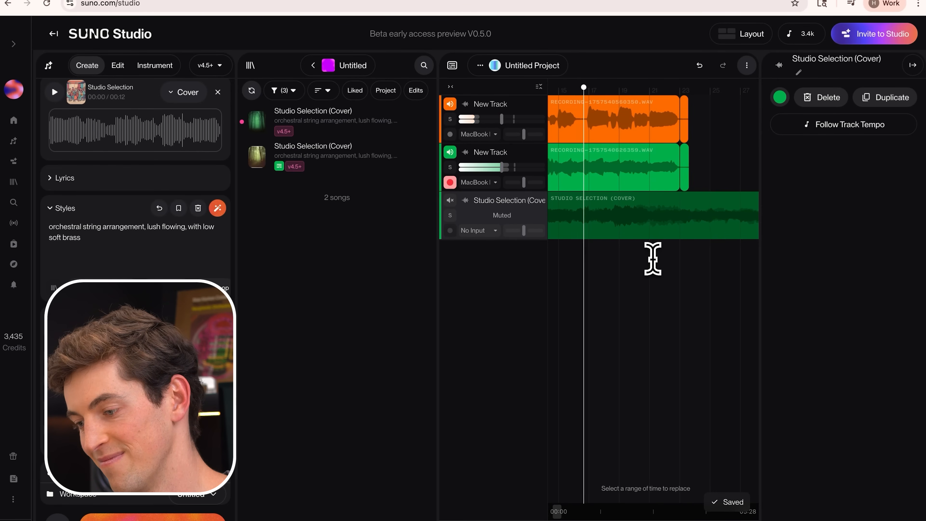
{"action": "key", "text": "s"}
Step: Collapse the Create, library and clip details panels to give the timeline more room
{"action": "key", "text": "1"}
{"action": "key", "text": "2"}
{"action": "key", "text": "3"}
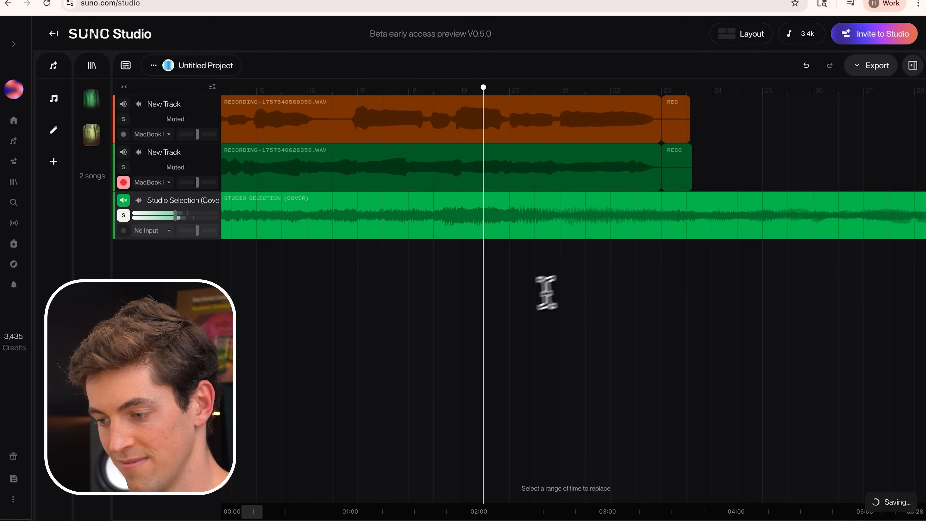
{"action": "scroll", "coordinate": [510, 303], "scroll_direction": "down", "scroll_amount": 3}
{"action": "scroll", "coordinate": [510, 304], "scroll_direction": "down", "scroll_amount": 5}
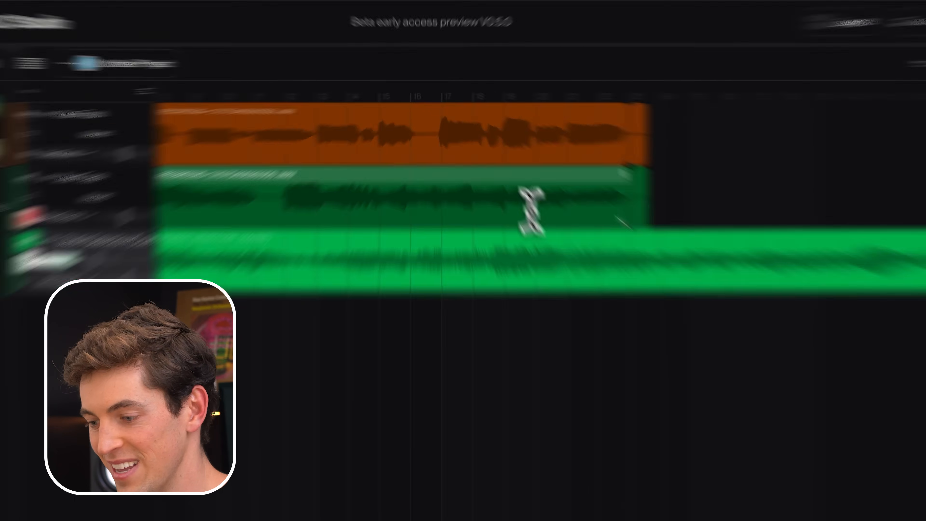
Step: Play the green take, the orange take and the cover track in turn from around bar 19 to compare the passage
{"action": "left_click", "coordinate": [498, 169]}
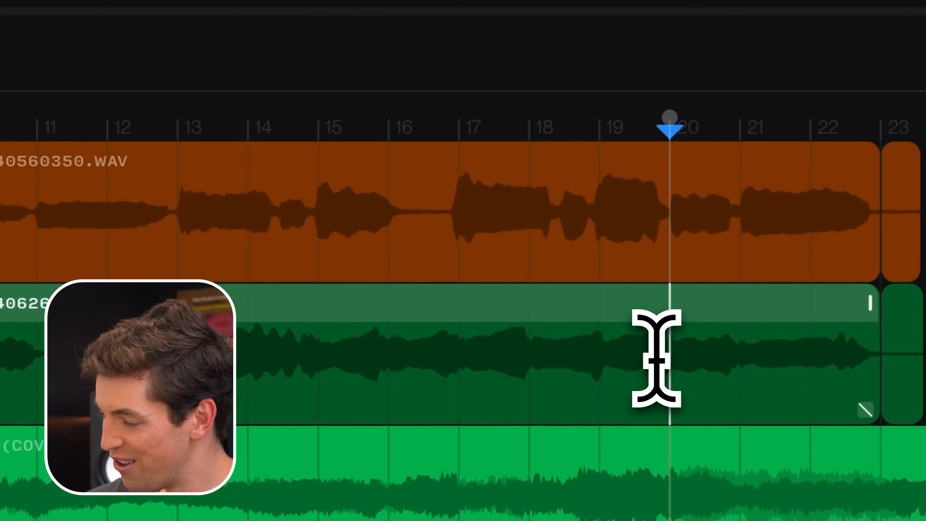
{"action": "left_click", "coordinate": [600, 365]}
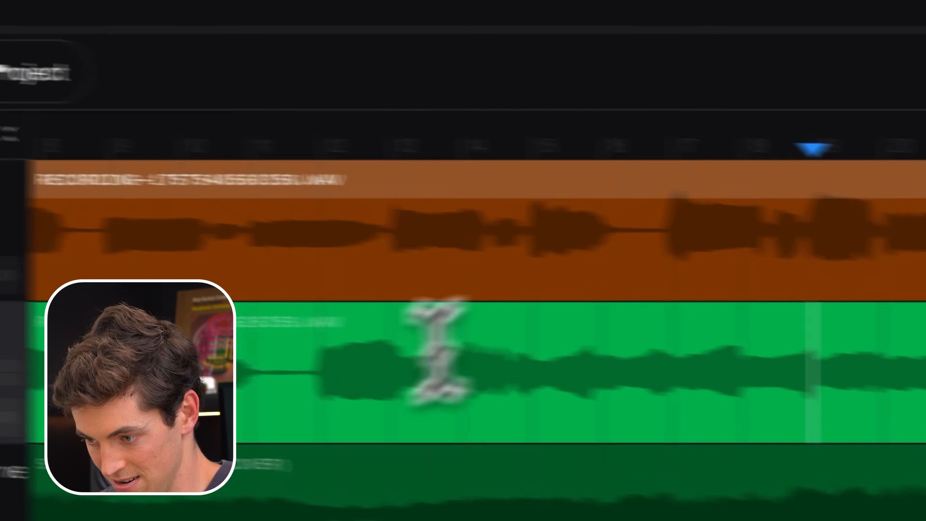
{"action": "key", "text": "space"}
{"action": "left_click", "coordinate": [581, 217]}
{"action": "key", "text": "space"}
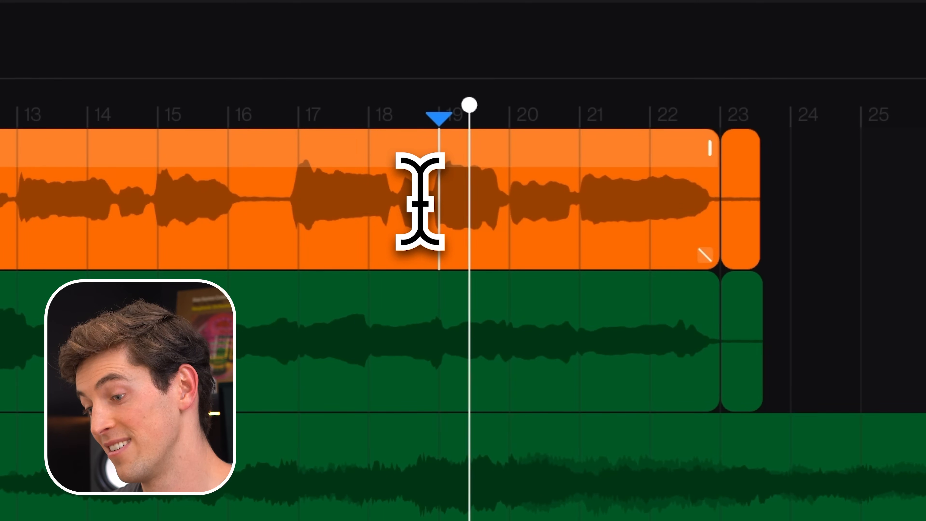
{"action": "key", "text": "space"}
{"action": "left_click", "coordinate": [437, 485]}
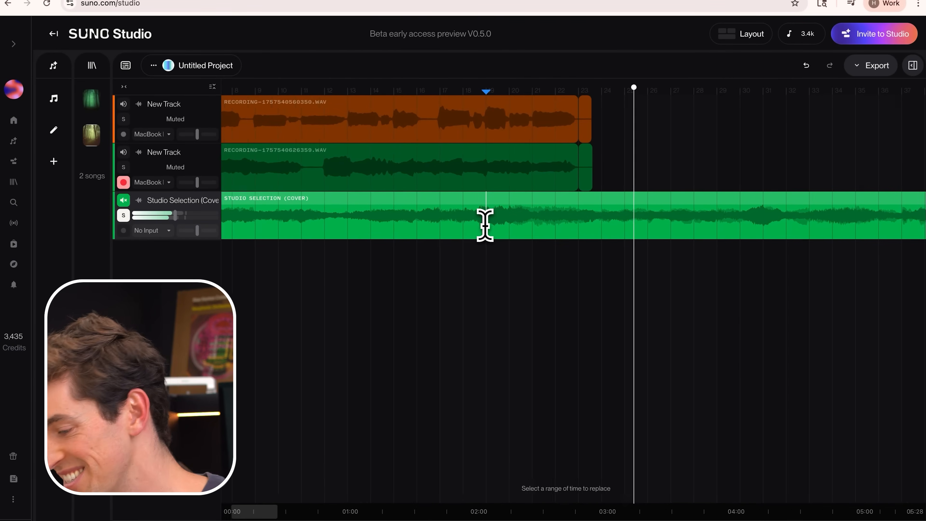
{"action": "scroll", "coordinate": [485, 224], "scroll_direction": "down", "scroll_amount": 6}
{"action": "scroll", "coordinate": [484, 224], "scroll_direction": "down", "scroll_amount": 5}
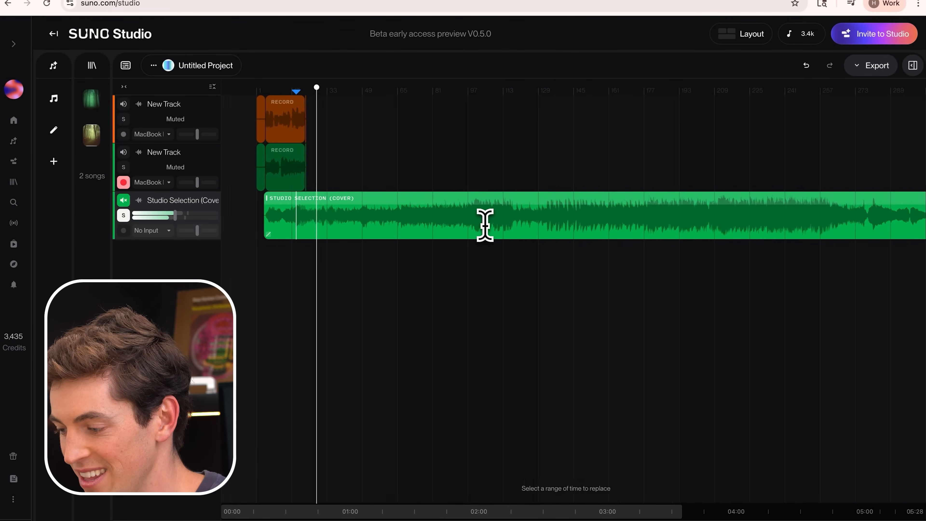